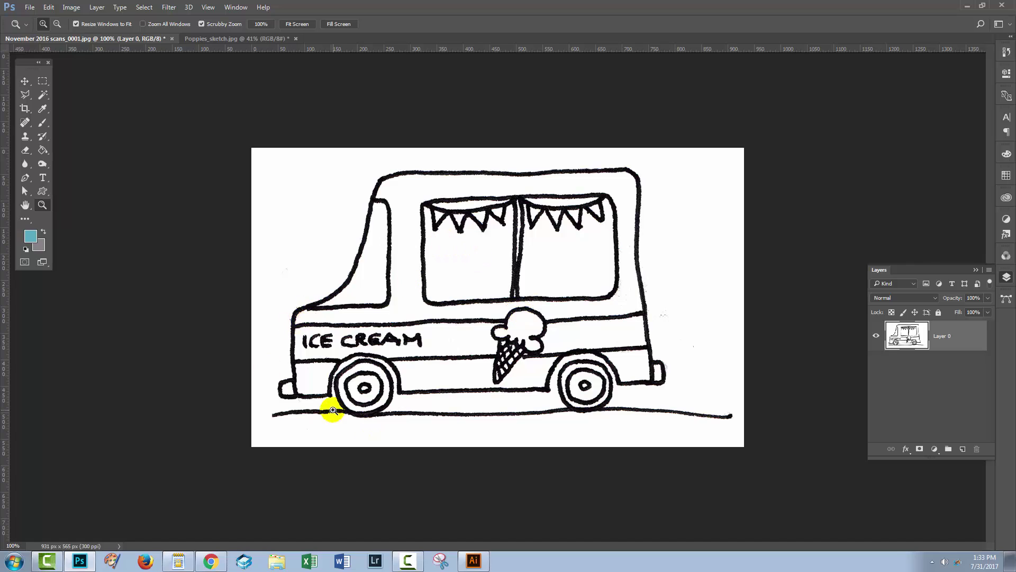
Step: Switch between the poppy and truck documents, then toggle the truck sketch layer's visibility
{"action": "left_click", "coordinate": [223, 38]}
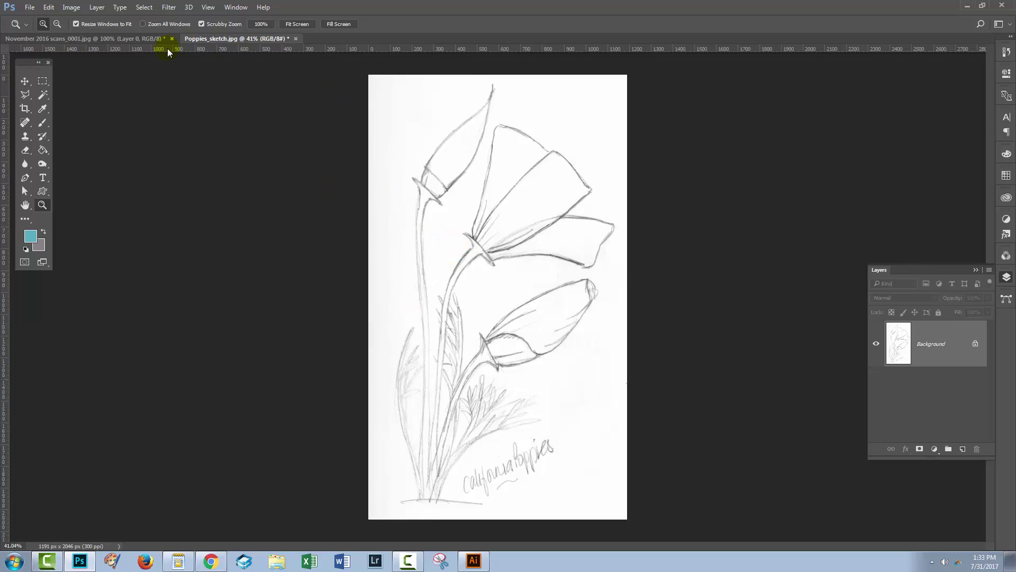
{"action": "left_click", "coordinate": [115, 37]}
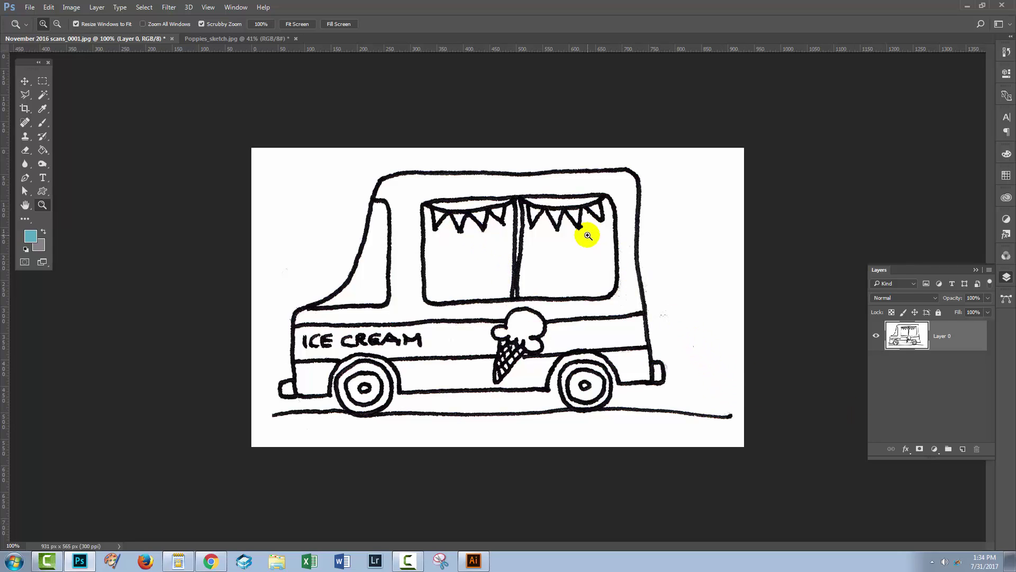
{"action": "left_click", "coordinate": [877, 337]}
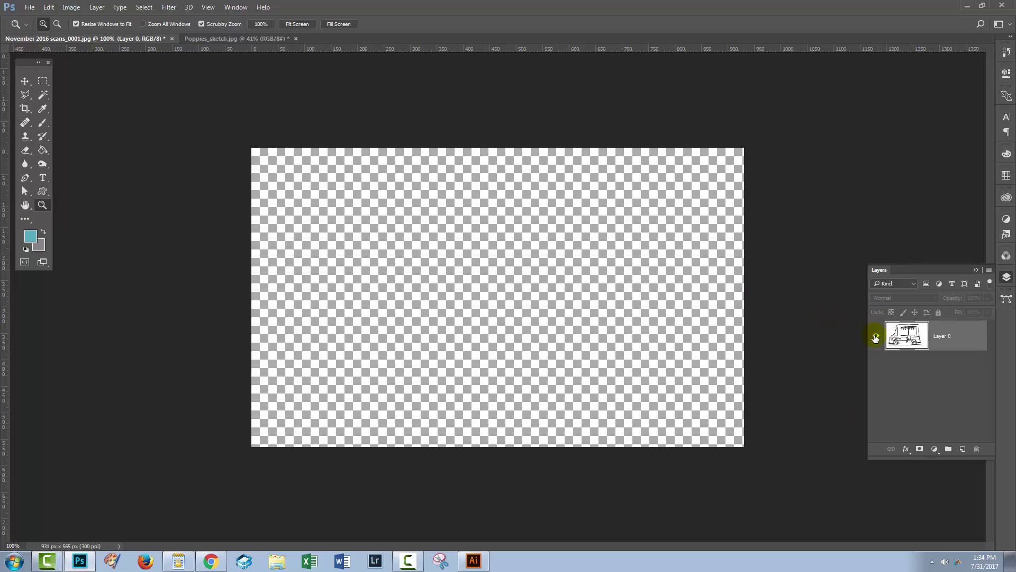
{"action": "left_click", "coordinate": [877, 337]}
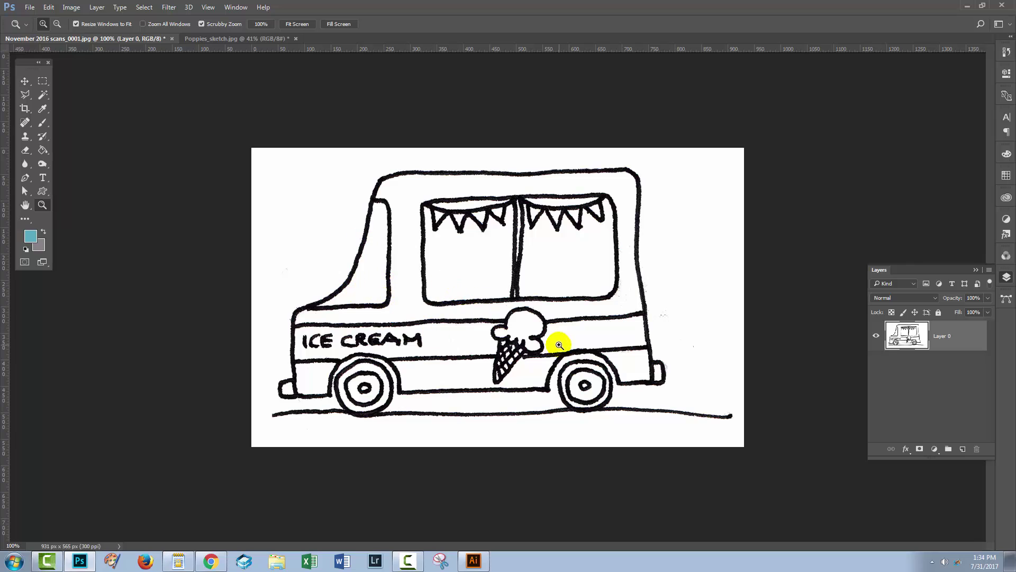
Step: Add a Solid Color fill layer named Color Fill 1 over the truck drawing
{"action": "left_click", "coordinate": [97, 7]}
{"action": "mouse_move", "coordinate": [119, 134]}
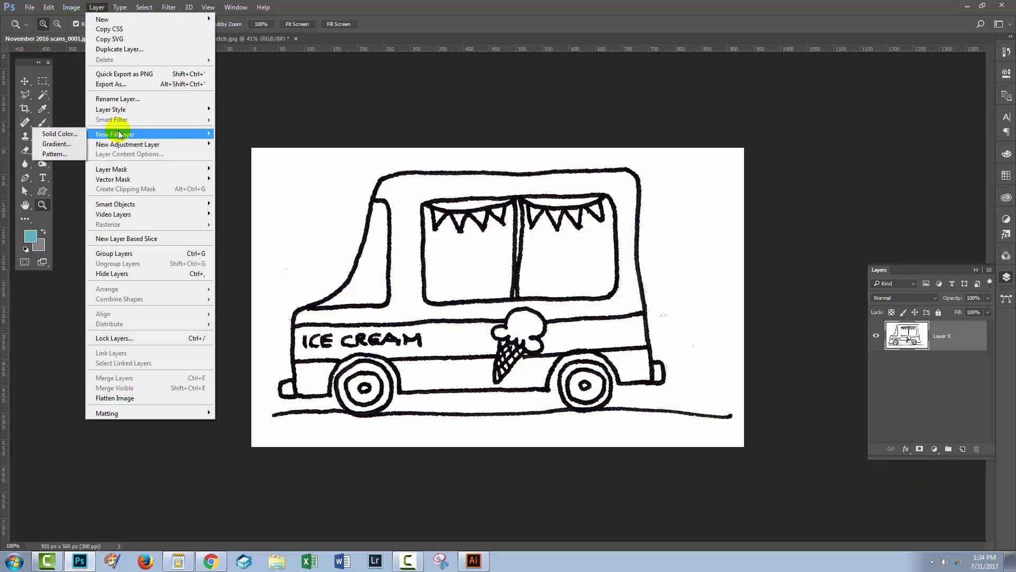
{"action": "left_click", "coordinate": [56, 134]}
{"action": "left_click", "coordinate": [479, 277]}
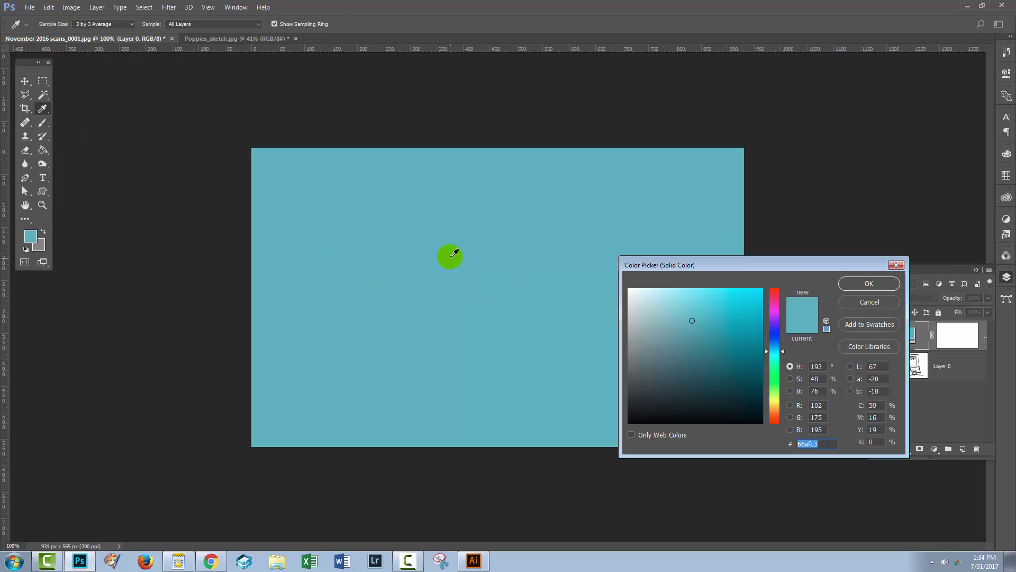
Step: Confirm the teal fill, set its blend mode to Lighten, and toggle it to compare with the black lines
{"action": "left_click", "coordinate": [870, 284]}
{"action": "left_click", "coordinate": [893, 301]}
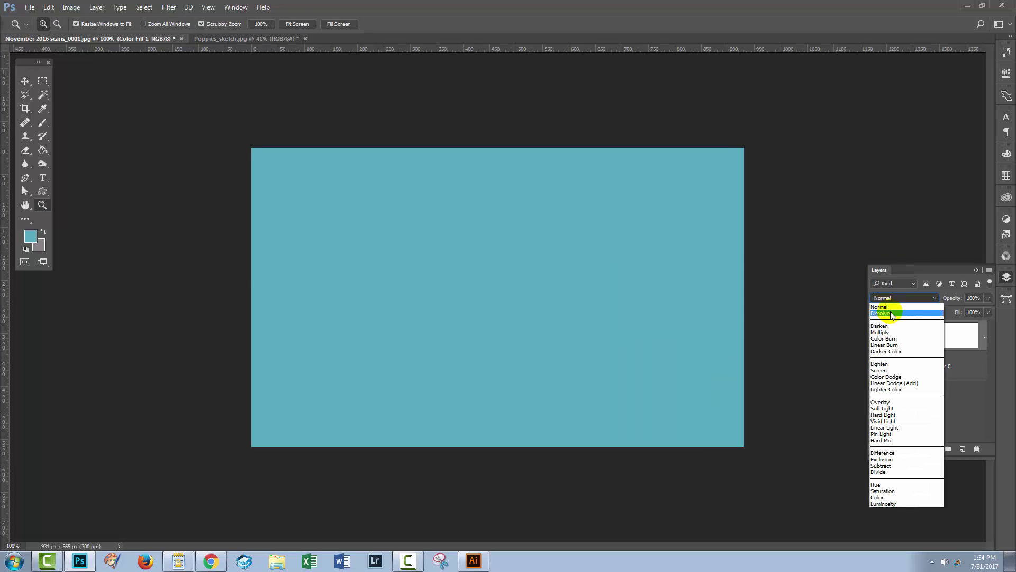
{"action": "left_click", "coordinate": [893, 315]}
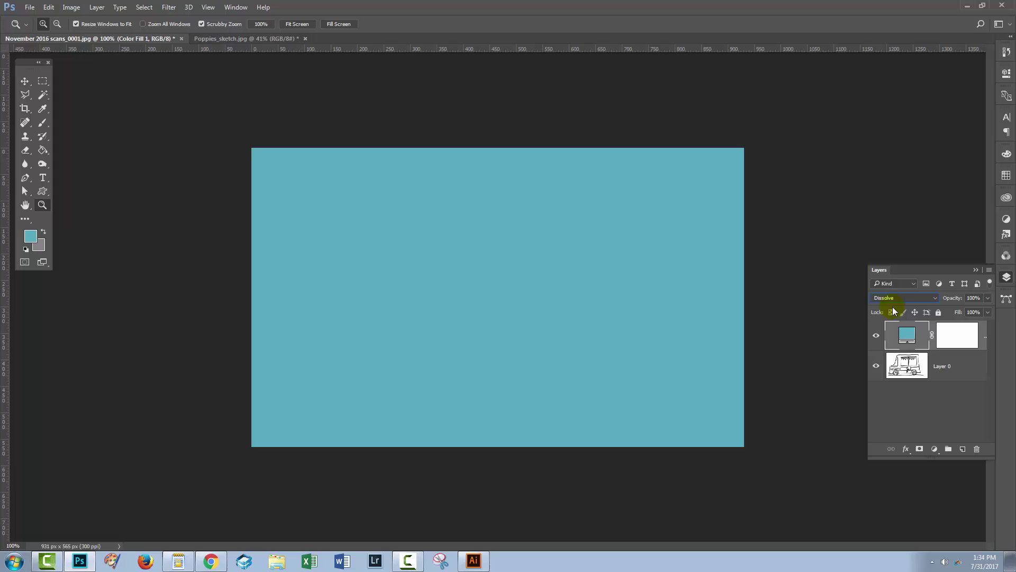
{"action": "key", "text": "Down"}
{"action": "key", "text": "Down"}
{"action": "key", "text": "Down"}
{"action": "key", "text": "Down"}
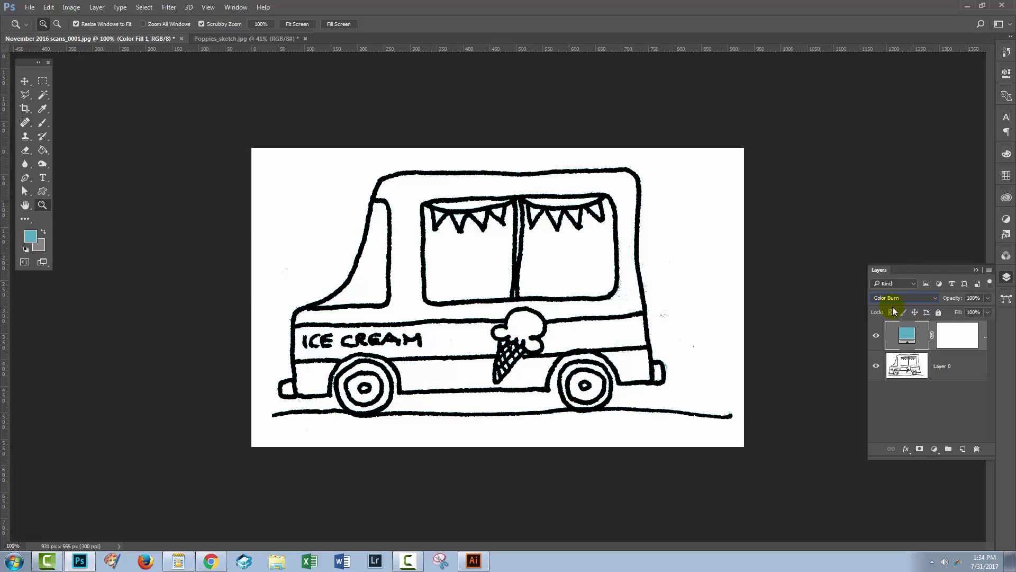
{"action": "key", "text": "Down"}
{"action": "key", "text": "Down"}
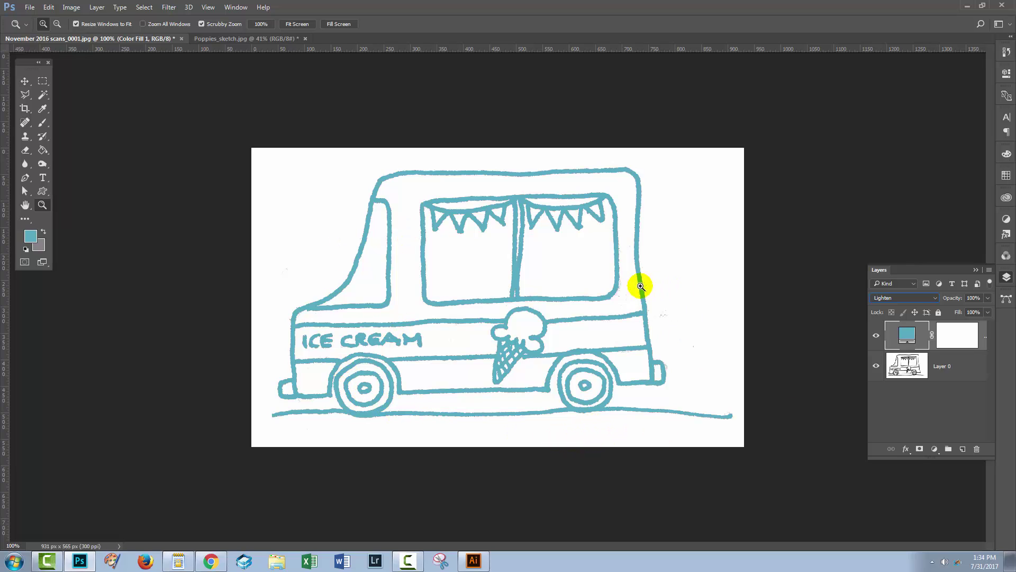
{"action": "left_click", "coordinate": [876, 336]}
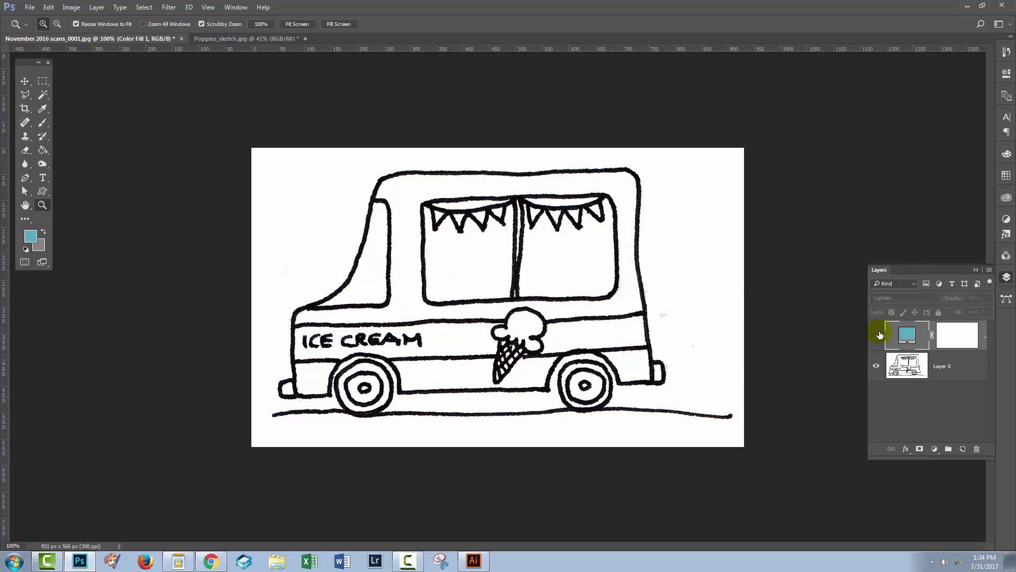
{"action": "left_click", "coordinate": [877, 335]}
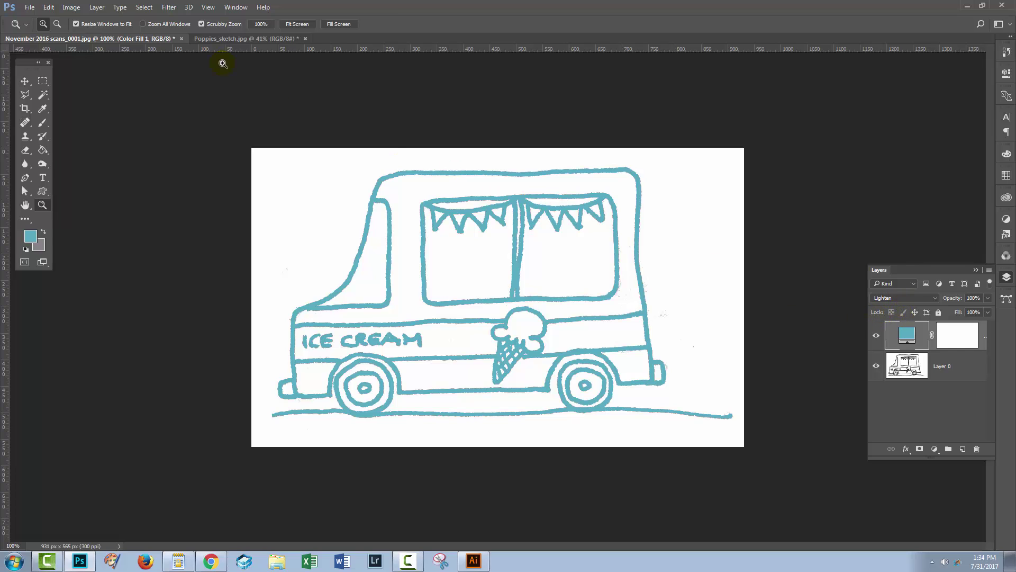
Step: In the poppy sketch, add a teal (66afc3) Color Fill 1 solid colour layer
{"action": "left_click", "coordinate": [267, 42]}
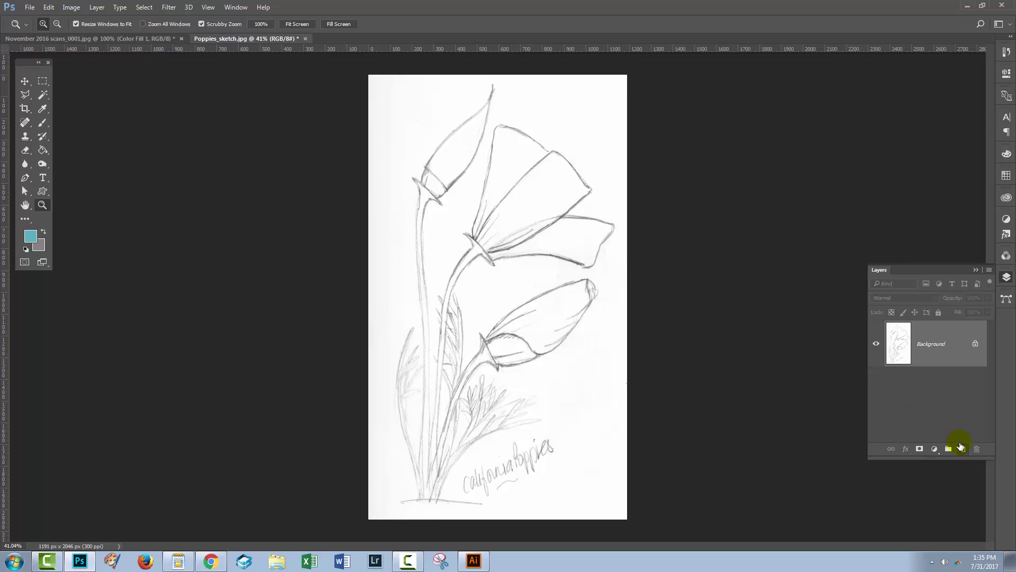
{"action": "left_click", "coordinate": [96, 7]}
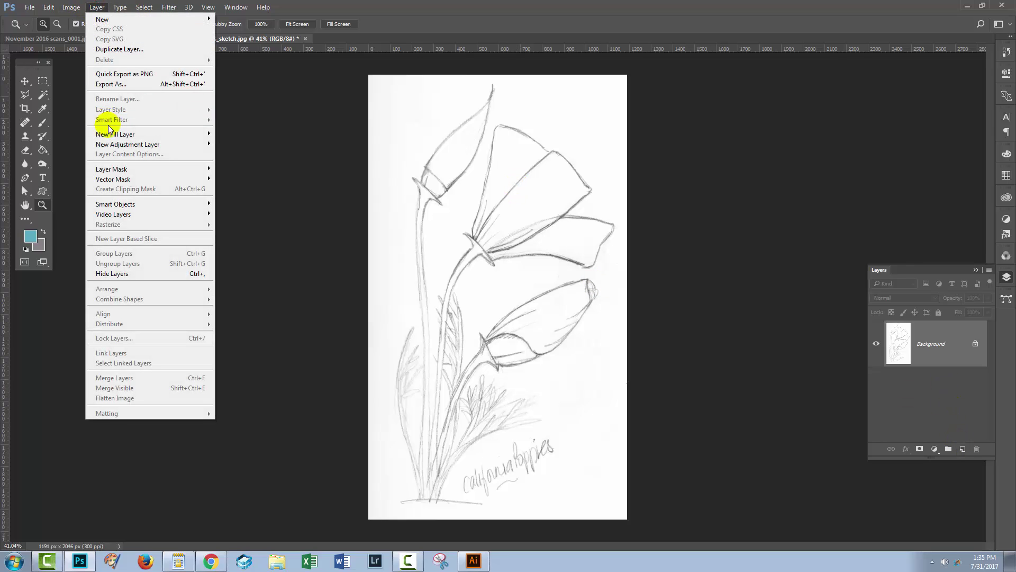
{"action": "mouse_move", "coordinate": [110, 134]}
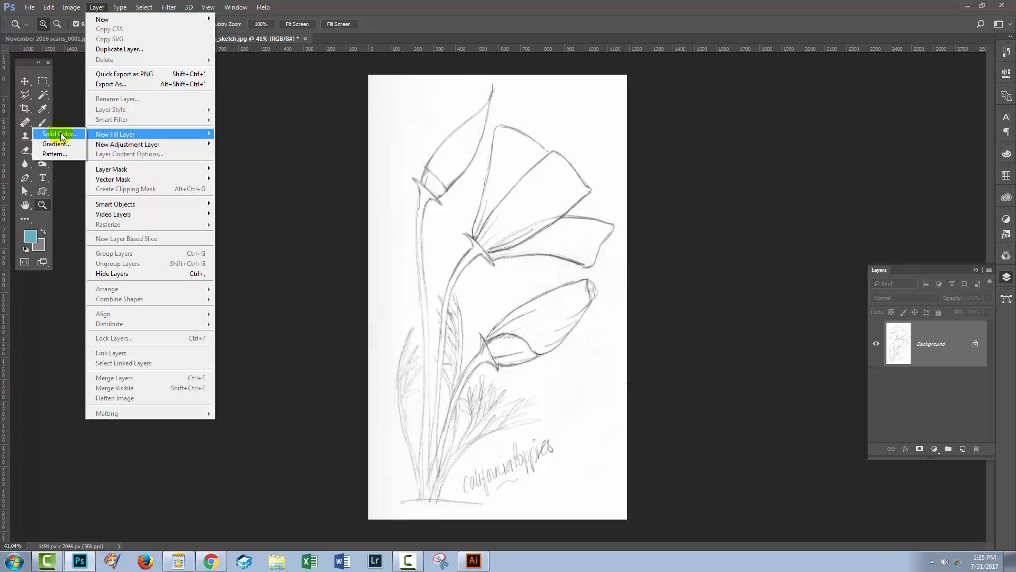
{"action": "left_click", "coordinate": [59, 134]}
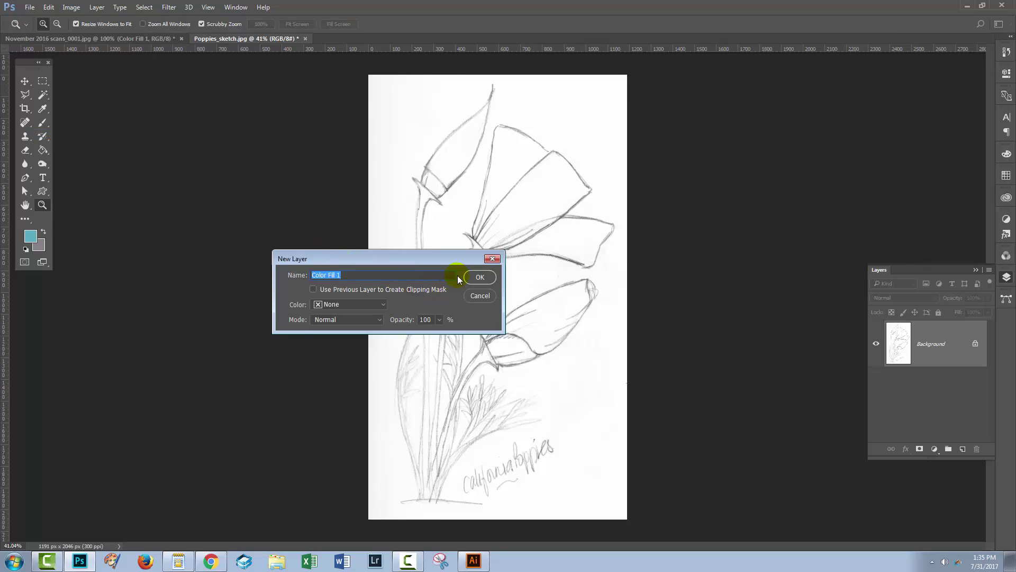
{"action": "left_click", "coordinate": [480, 277]}
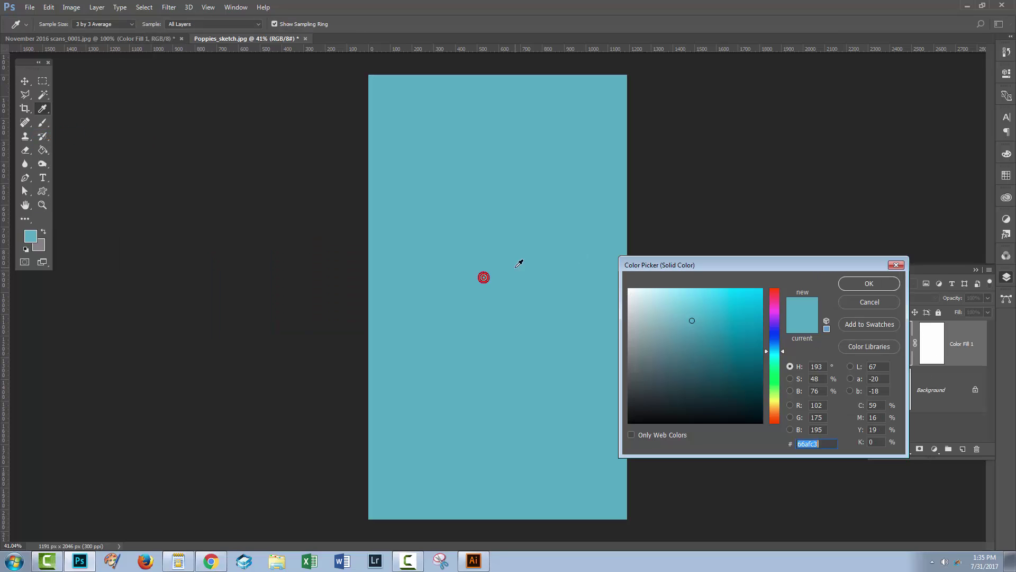
{"action": "left_click", "coordinate": [850, 282]}
Step: Cycle the fill layer's blend modes from Dissolve down through the list to Color
{"action": "key", "text": "z"}
{"action": "left_click", "coordinate": [896, 298]}
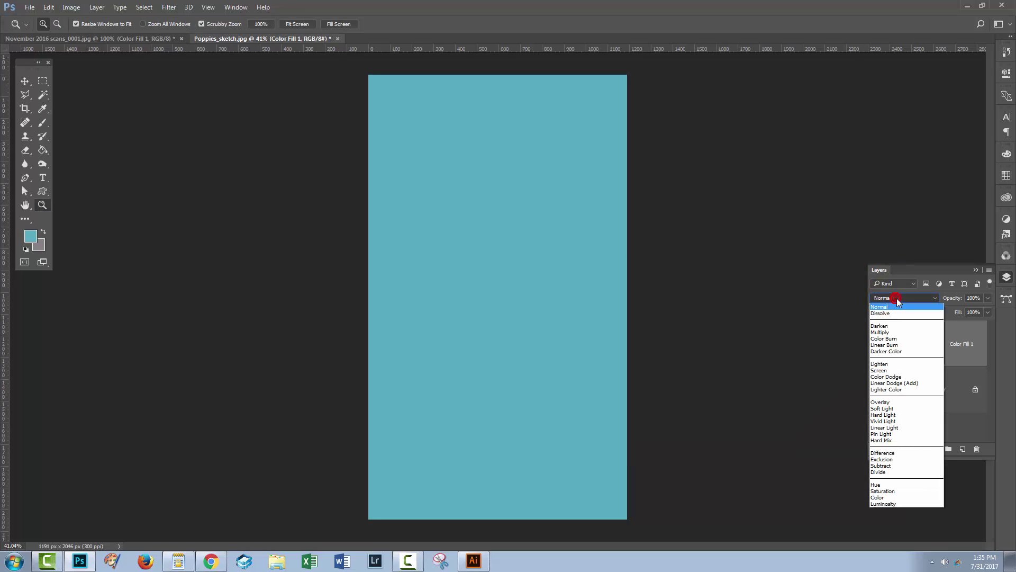
{"action": "left_click", "coordinate": [893, 312]}
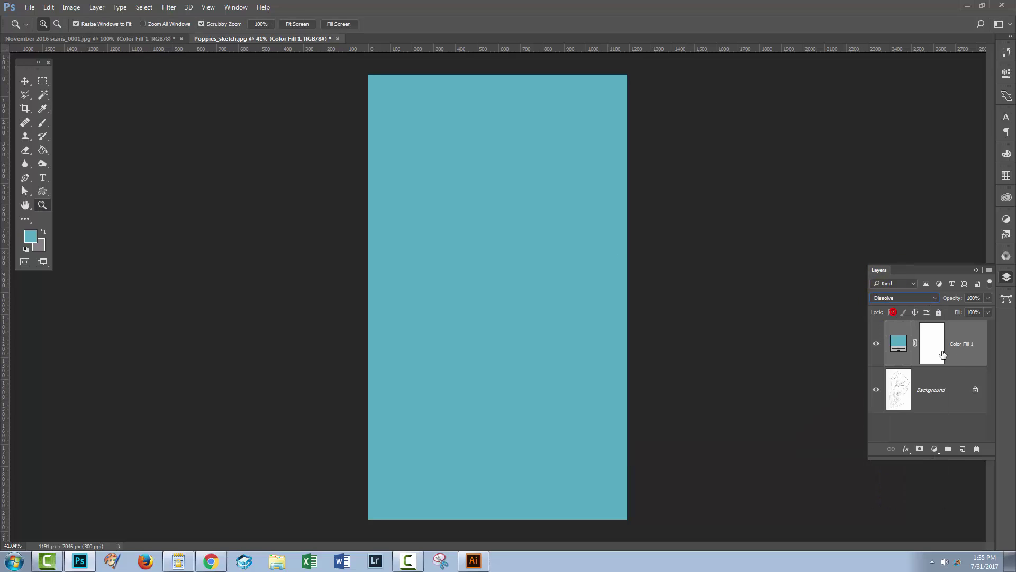
{"action": "key", "text": "Down"}
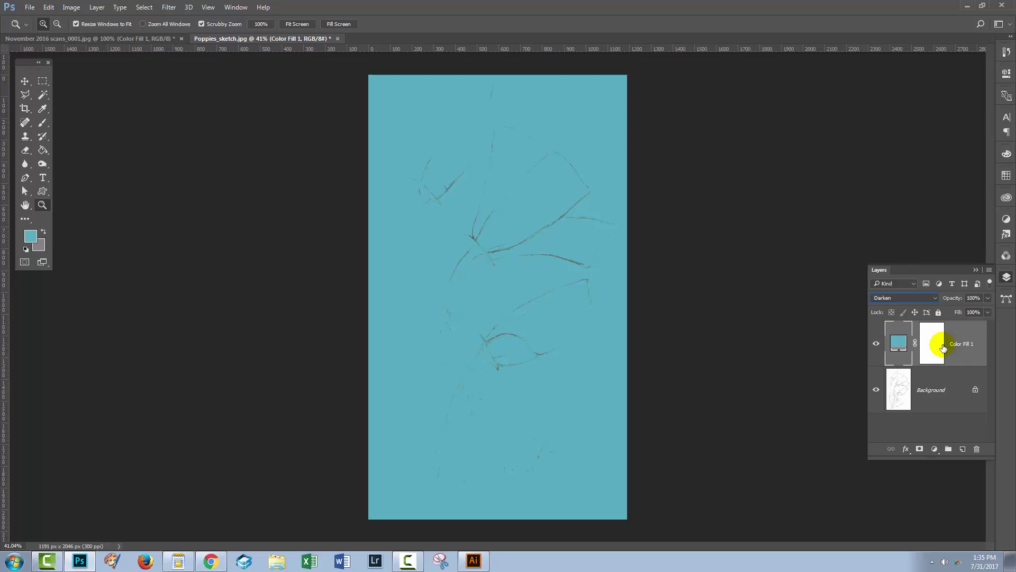
{"action": "key", "text": "Down"}
{"action": "key", "text": "Down"}
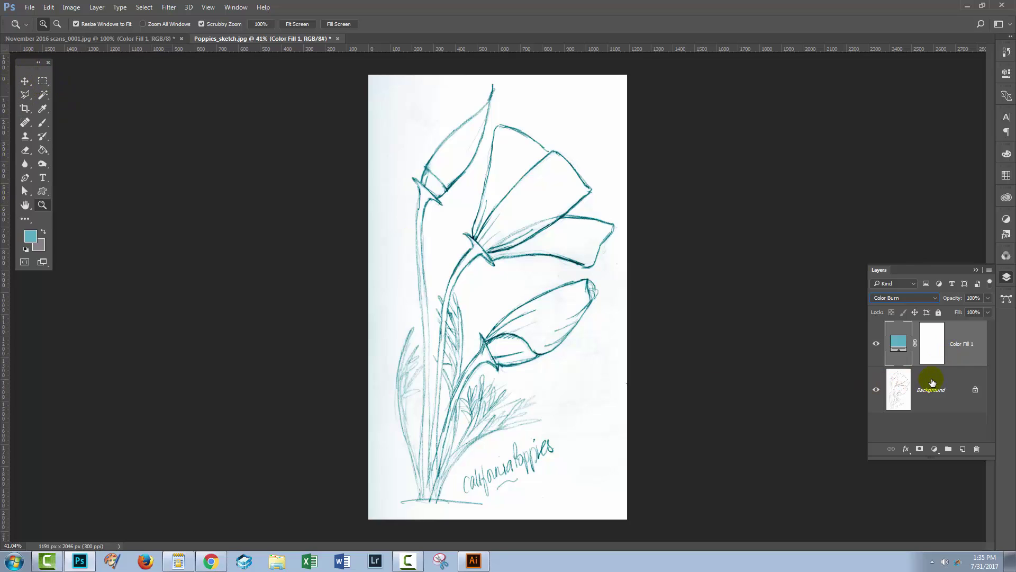
{"action": "key", "text": "Down"}
{"action": "key", "text": "Down"}
{"action": "key", "text": "Down"}
{"action": "key", "text": "Down"}
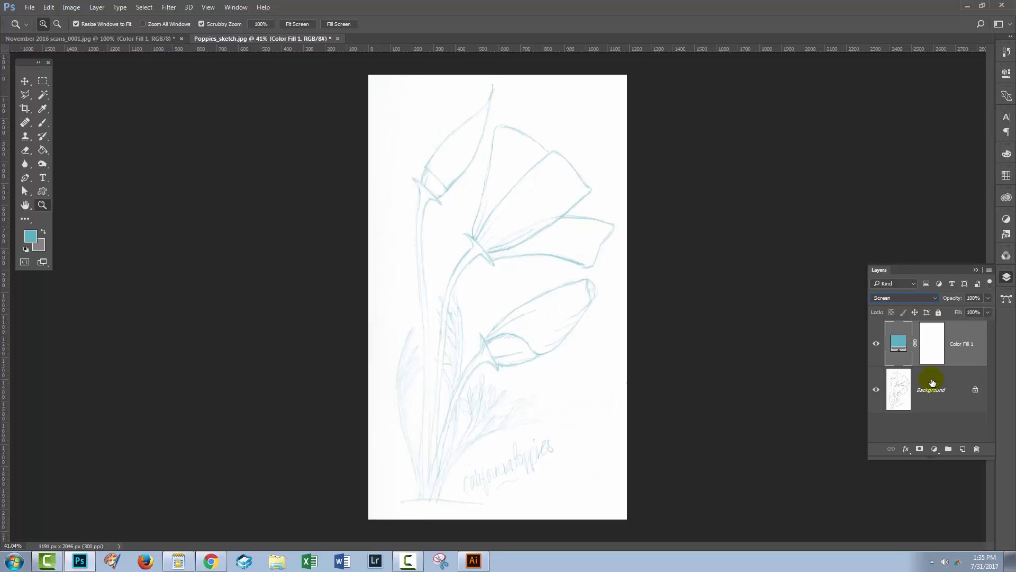
{"action": "key", "text": "Down"}
{"action": "key", "text": "Down"}
{"action": "key", "text": "Down"}
{"action": "key", "text": "Down"}
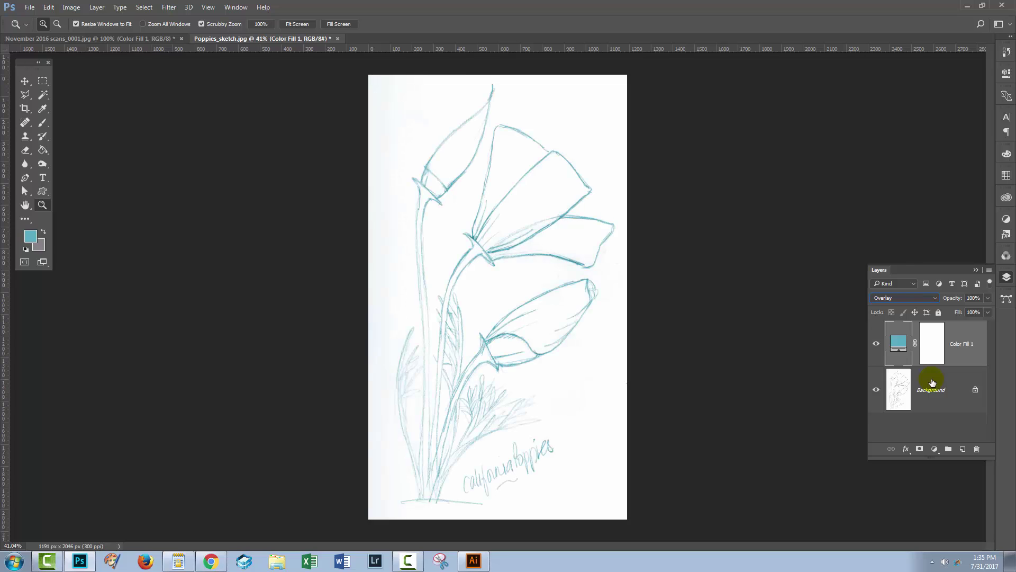
{"action": "key", "text": "Down"}
{"action": "key", "text": "Down"}
{"action": "key", "text": "Down"}
{"action": "key", "text": "Down"}
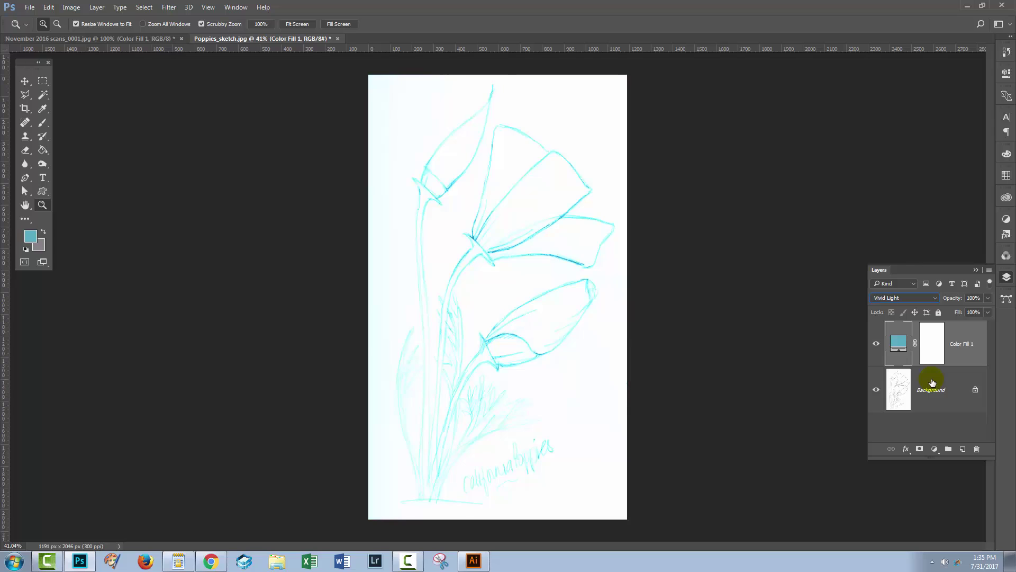
{"action": "key", "text": "Down"}
{"action": "key", "text": "Down"}
{"action": "key", "text": "Down"}
{"action": "key", "text": "Down"}
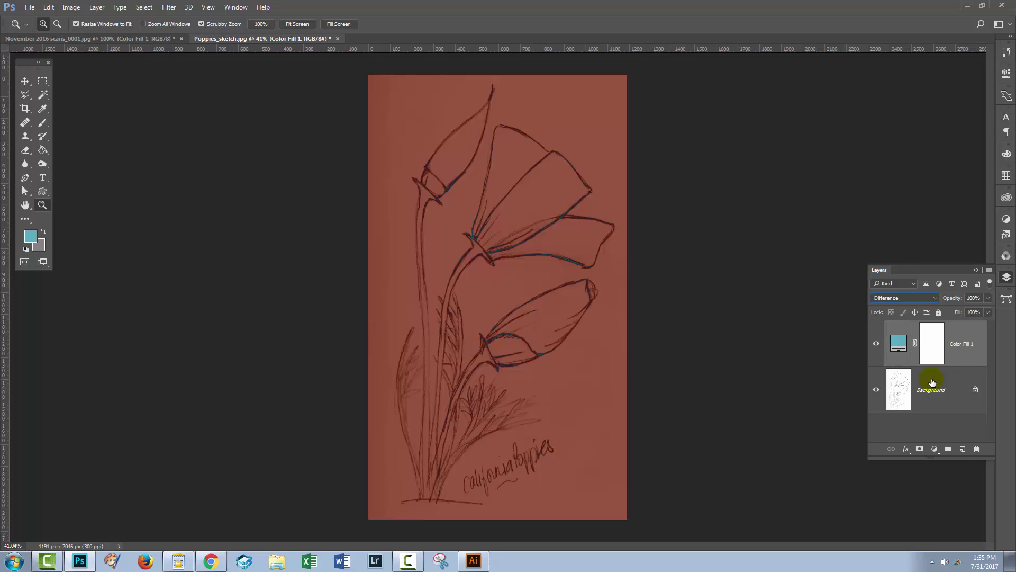
{"action": "key", "text": "Down"}
{"action": "key", "text": "Down"}
{"action": "key", "text": "Down"}
{"action": "key", "text": "Down"}
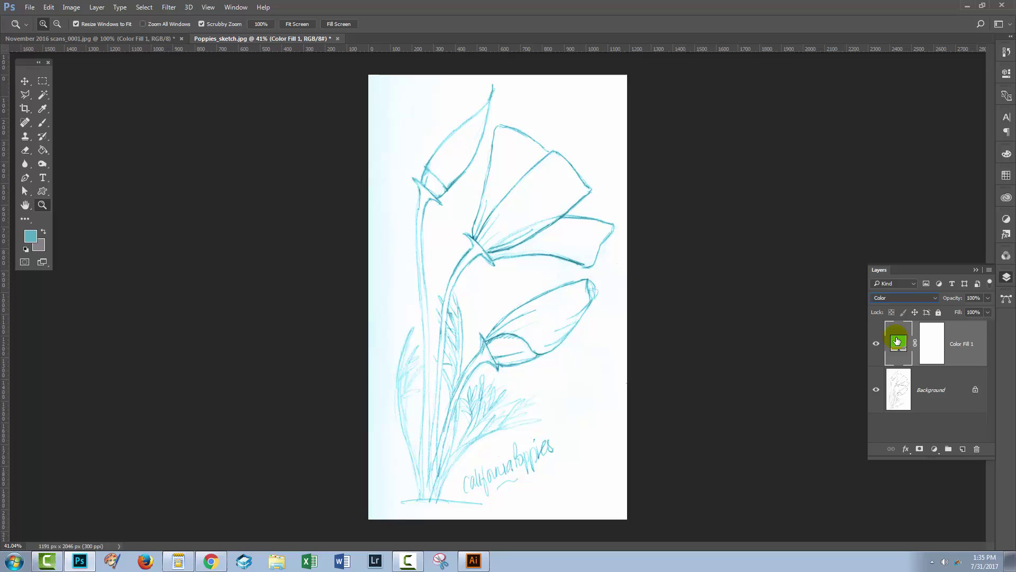
Step: Change Color Fill 1's colour from teal to magenta-pink #d836bf
{"action": "double_click", "coordinate": [896, 344]}
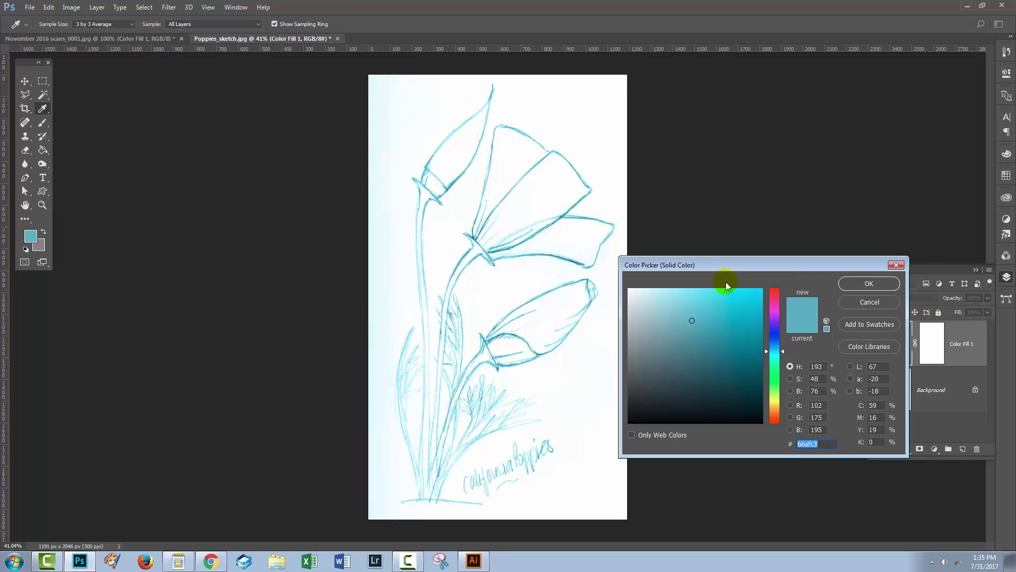
{"action": "left_click_drag", "start_coordinate": [688, 259], "coordinate": [723, 248]}
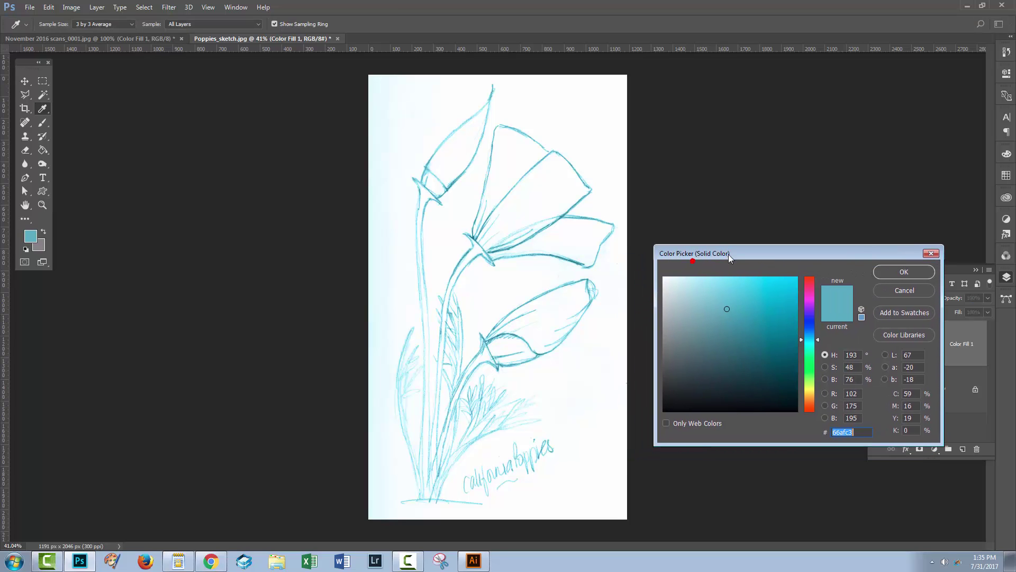
{"action": "left_click", "coordinate": [810, 306]}
{"action": "left_click", "coordinate": [723, 311]}
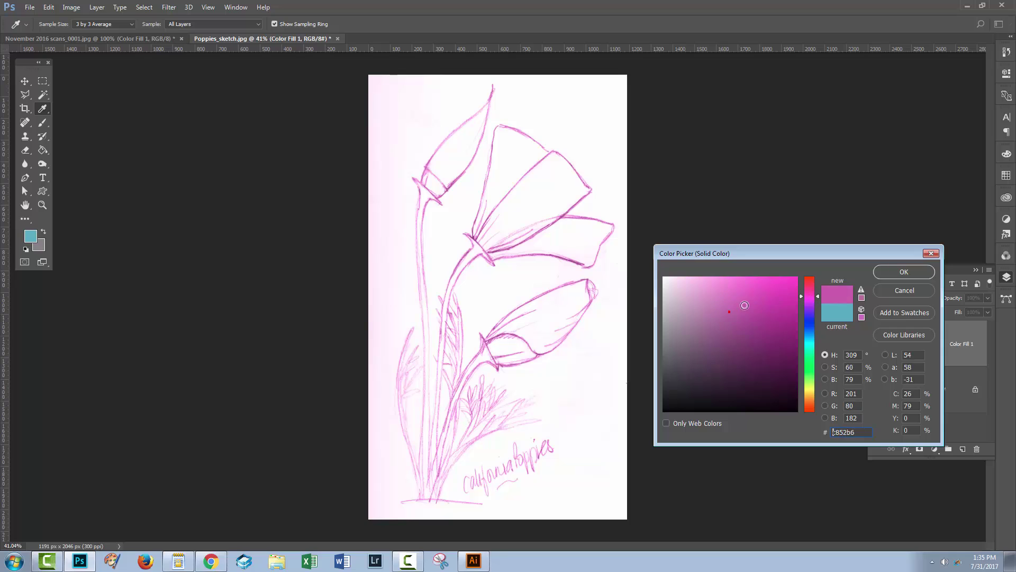
{"action": "left_click", "coordinate": [509, 258]}
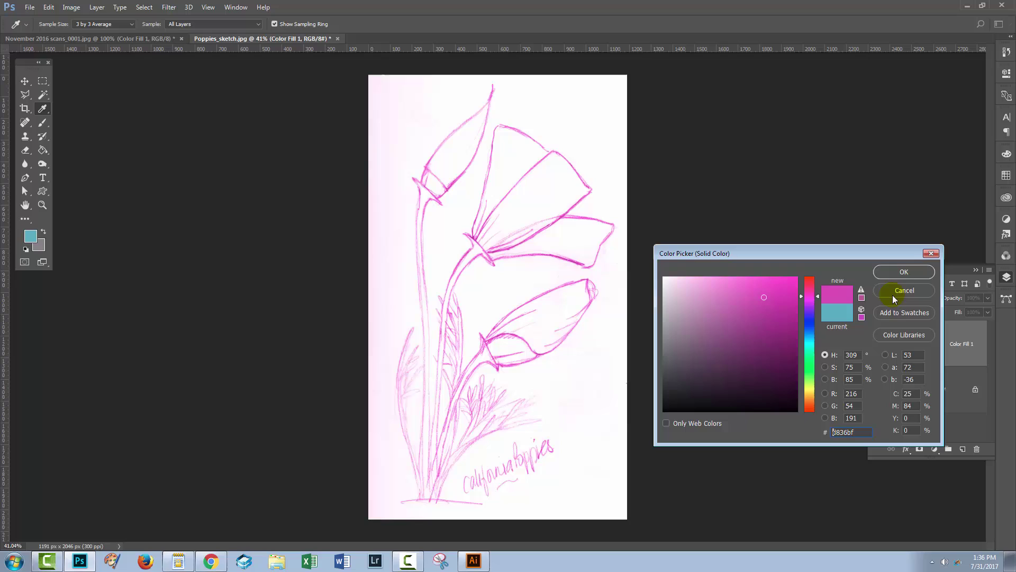
{"action": "left_click", "coordinate": [903, 272]}
{"action": "key", "text": "z"}
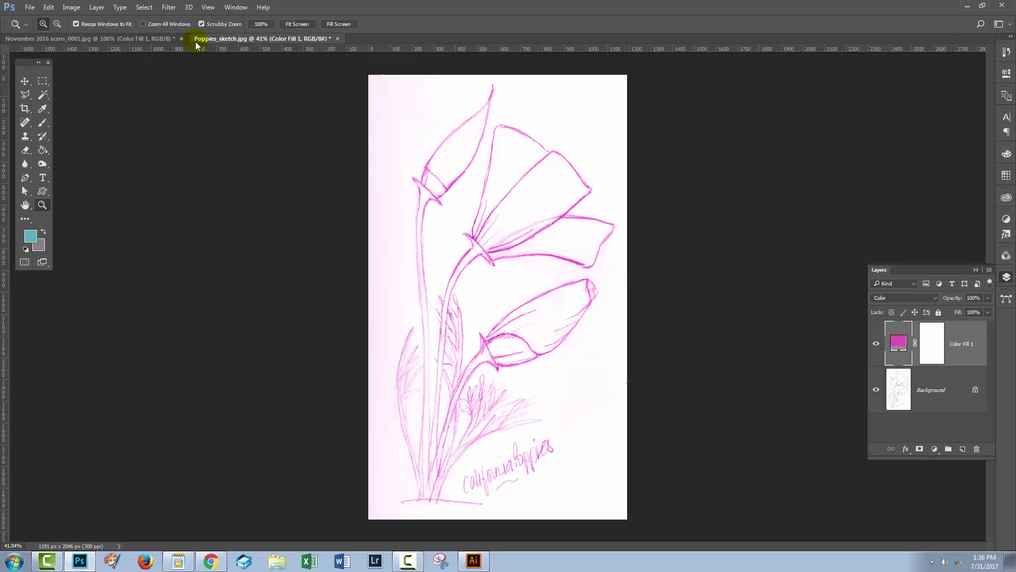
Step: Return to the November 2016 scans truck document and toggle the fill layer off and on to compare
{"action": "left_click", "coordinate": [118, 40]}
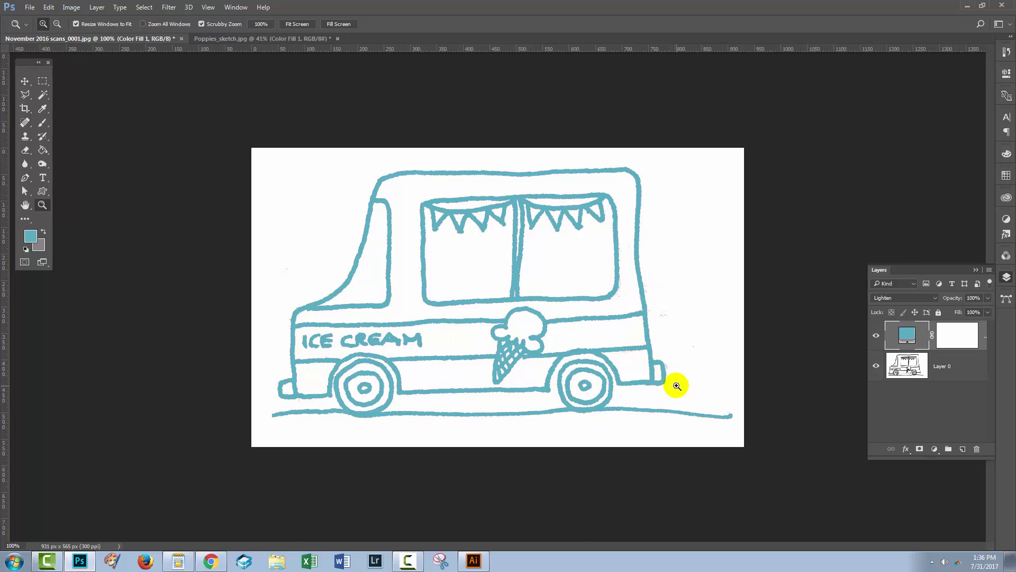
{"action": "left_click", "coordinate": [876, 336]}
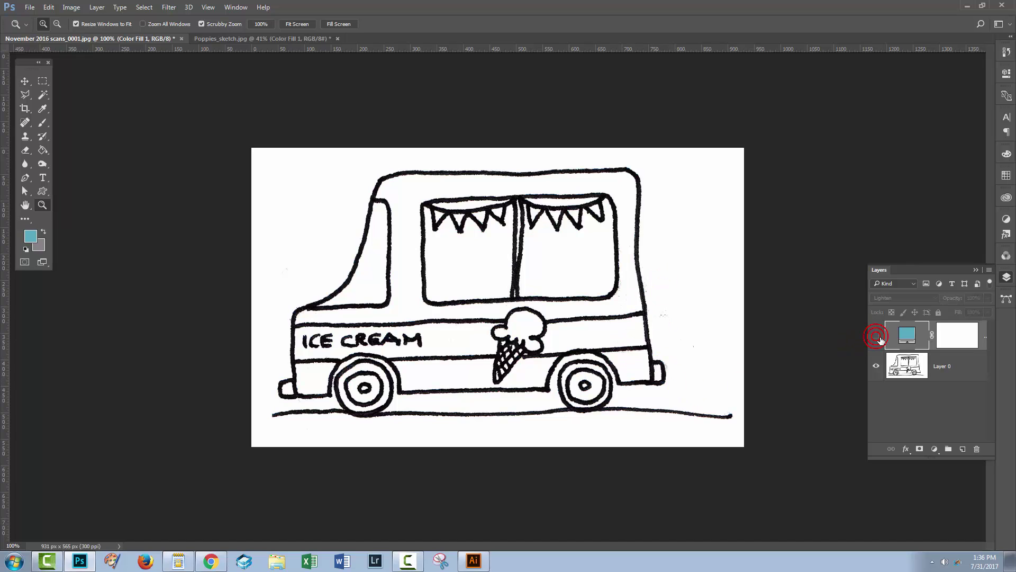
{"action": "left_click", "coordinate": [876, 336]}
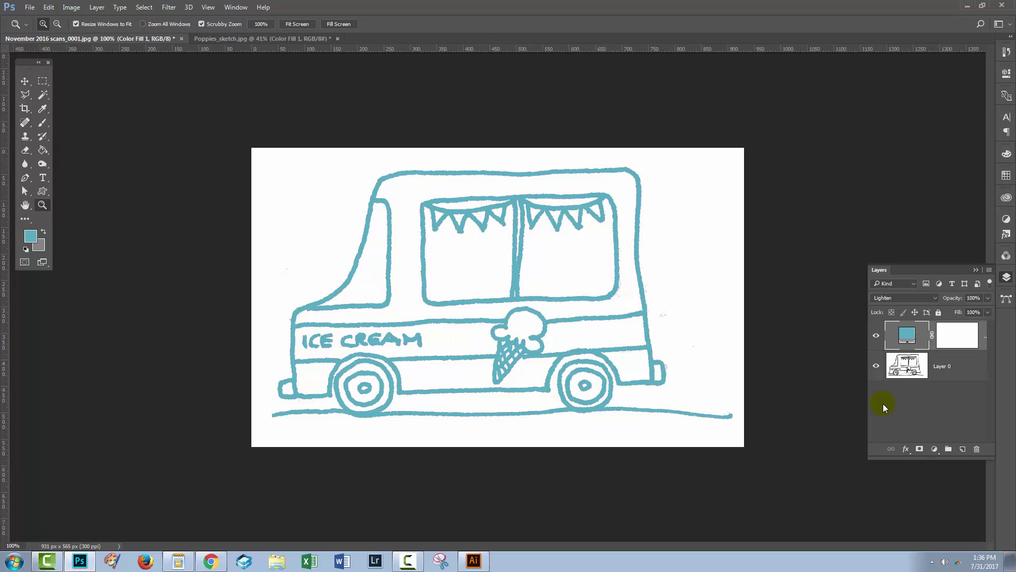